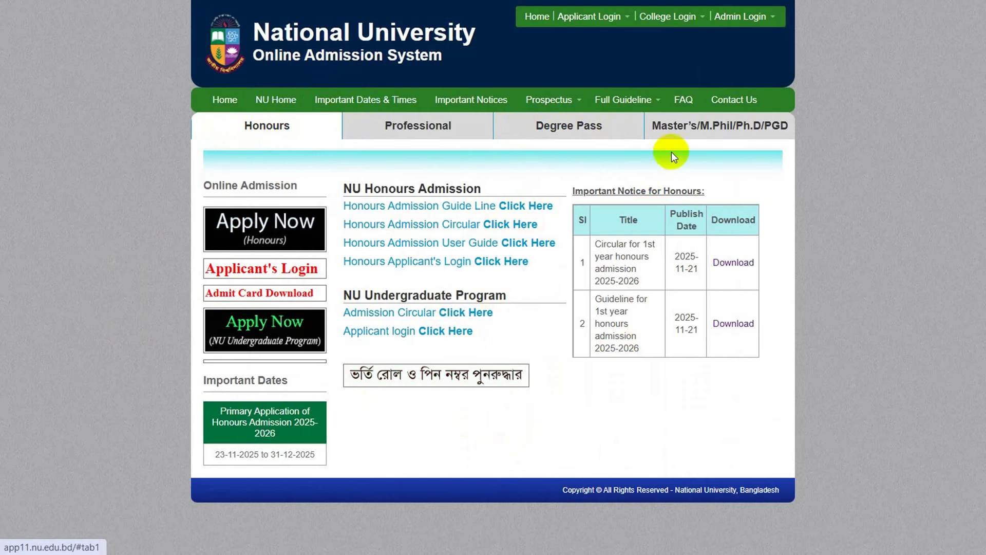
Step: Open the Degree Pass applicant login and sign in with the first saved application ID and PIN
click(591, 133)
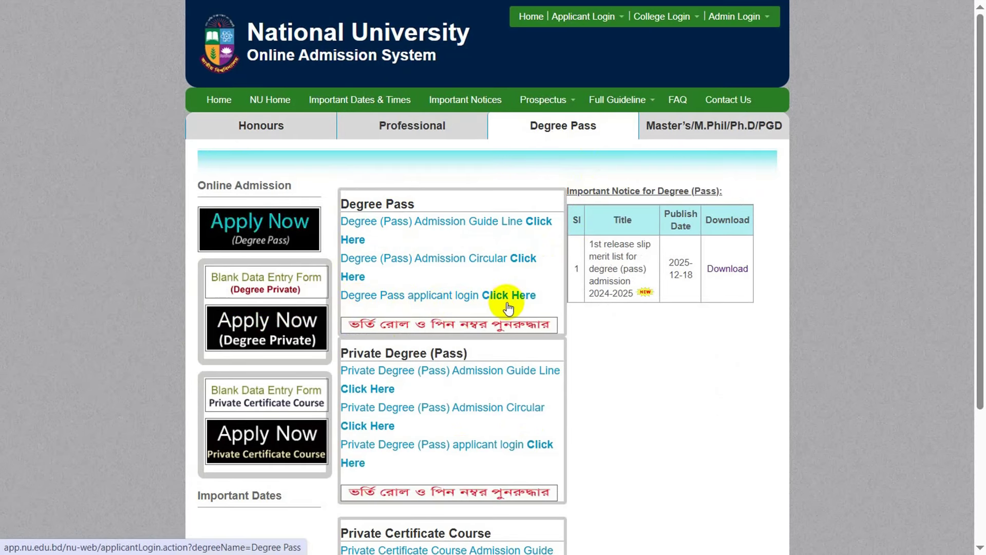
click(438, 297)
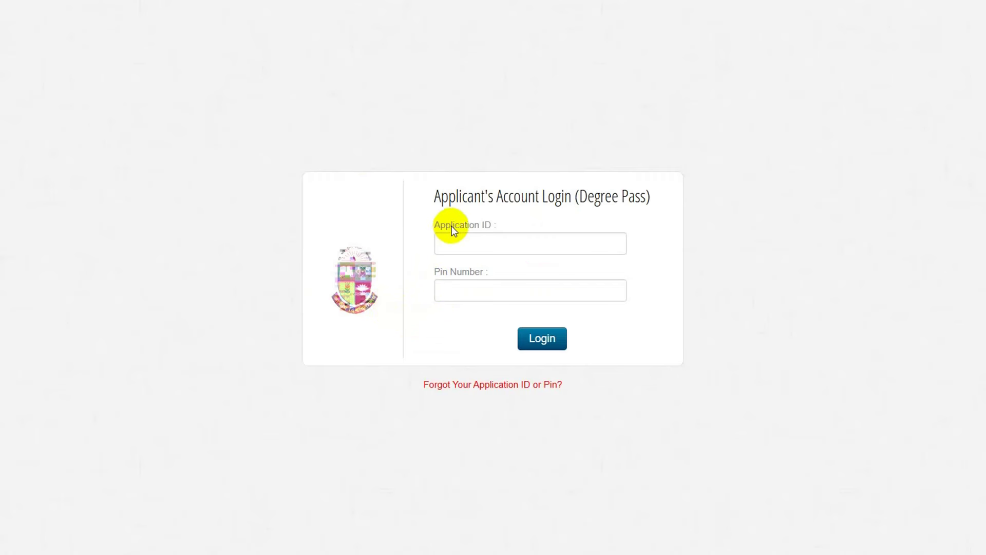
click(469, 248)
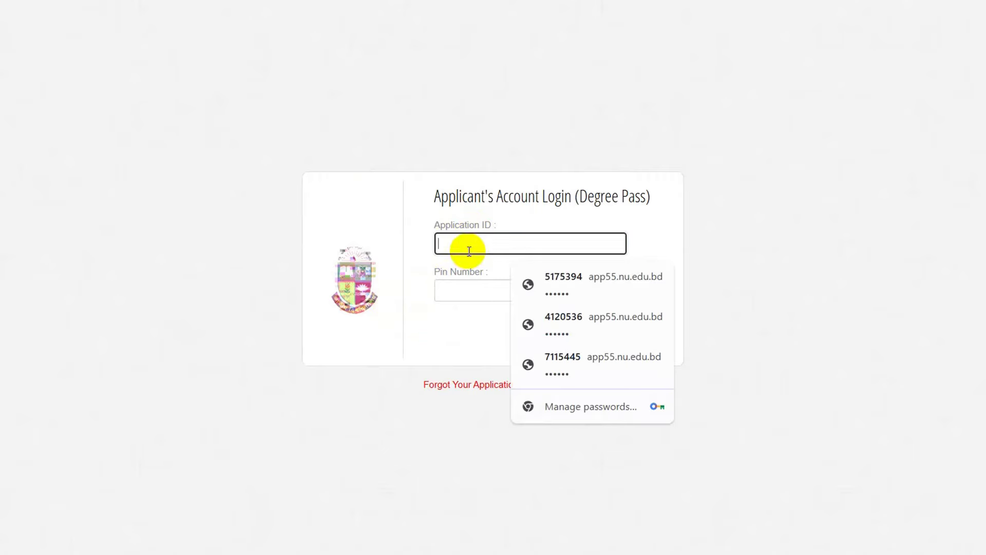
click(421, 331)
click(480, 252)
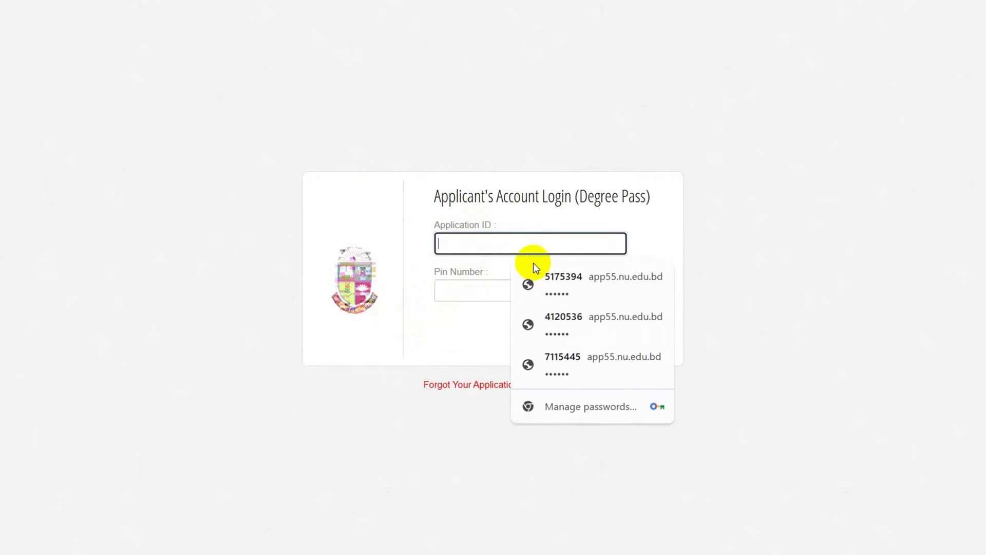
click(553, 283)
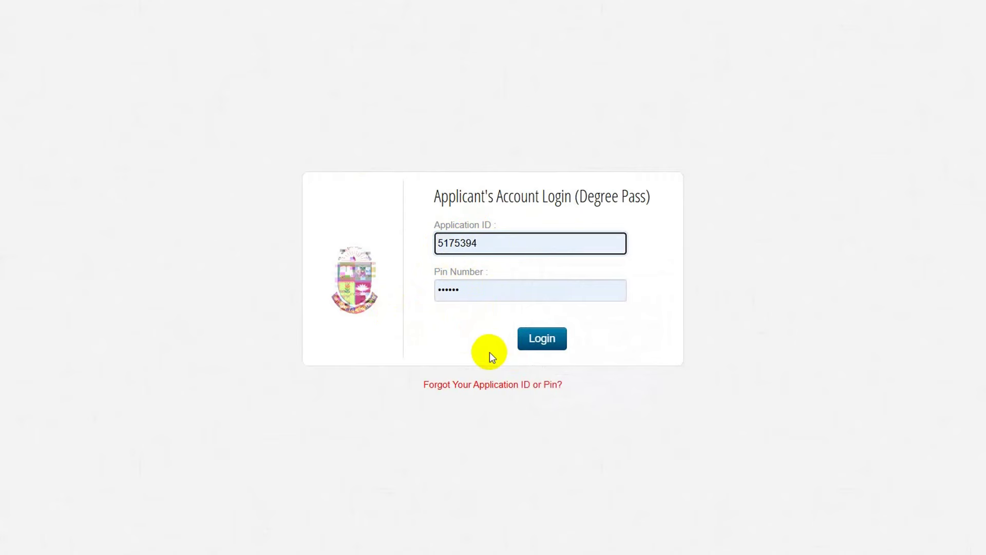
click(550, 339)
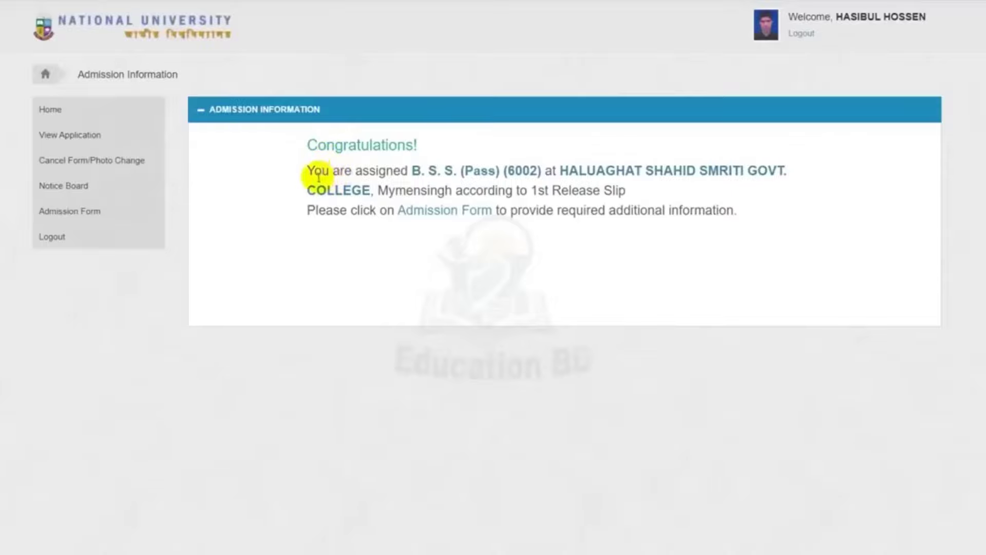
Step: Review the assigned course and college in the admission information, and open the Admission Form for additional details
drag(413, 171, 491, 182)
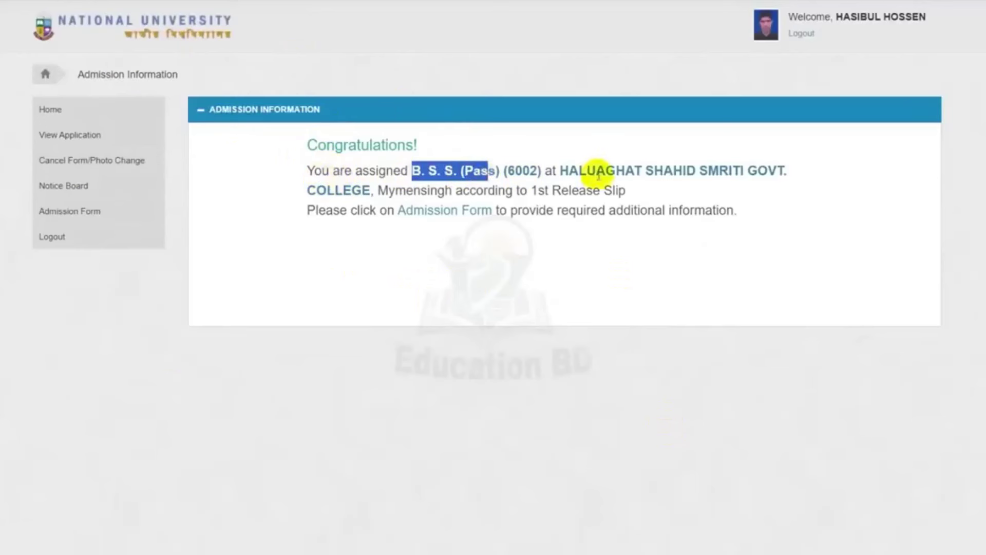
drag(569, 171, 786, 187)
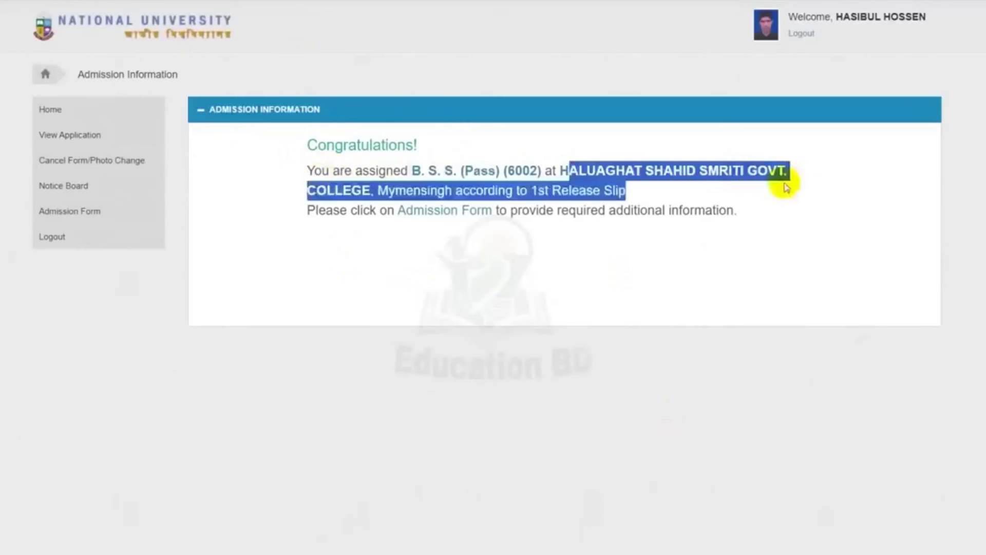
click(463, 308)
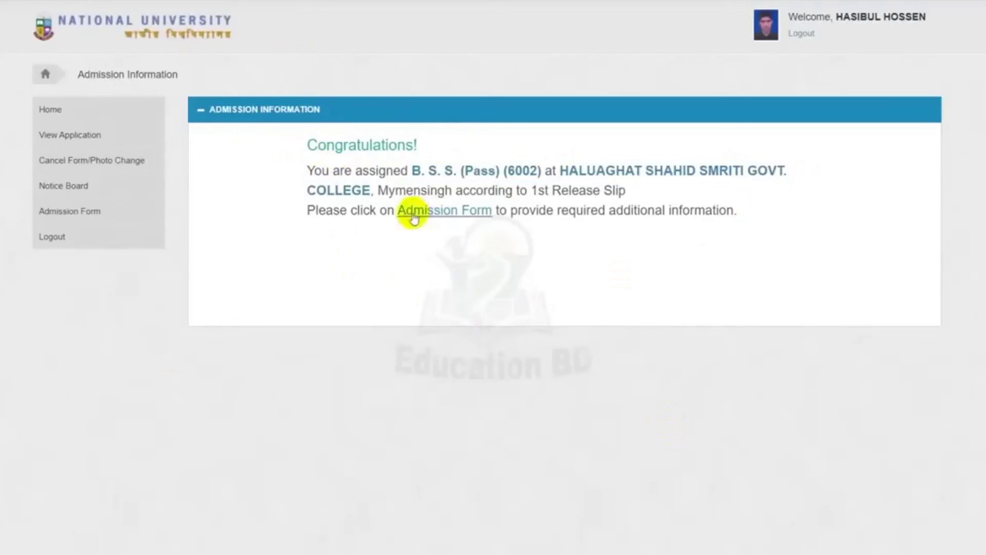
click(479, 215)
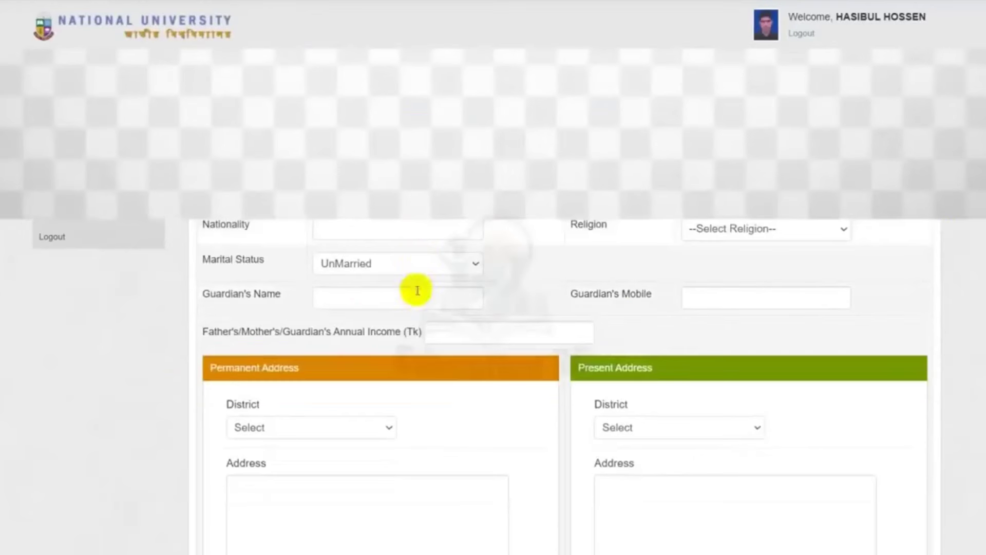
scroll(493, 359, down, 2)
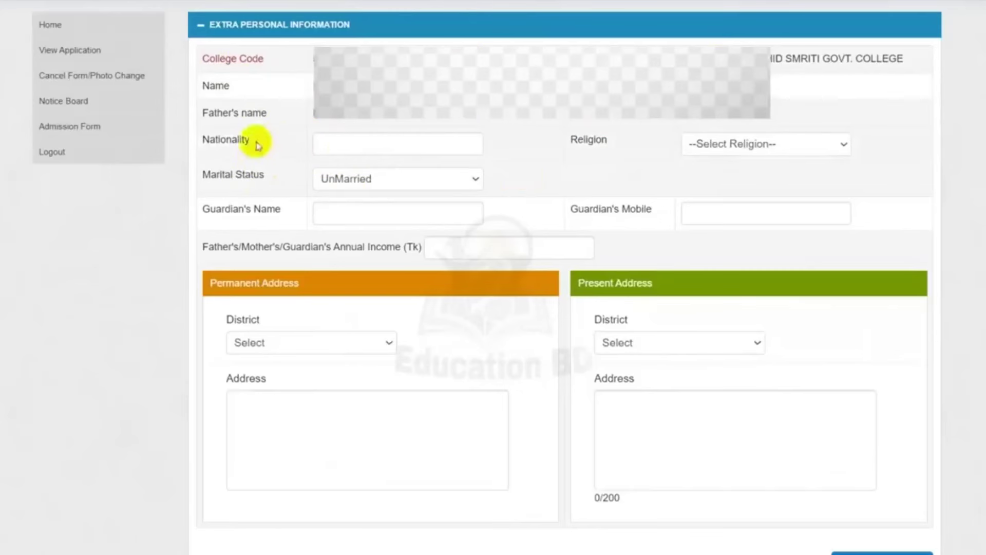
Step: Set the nationality to Bangladeshi and the religion to Islam in the extra personal information
click(357, 142)
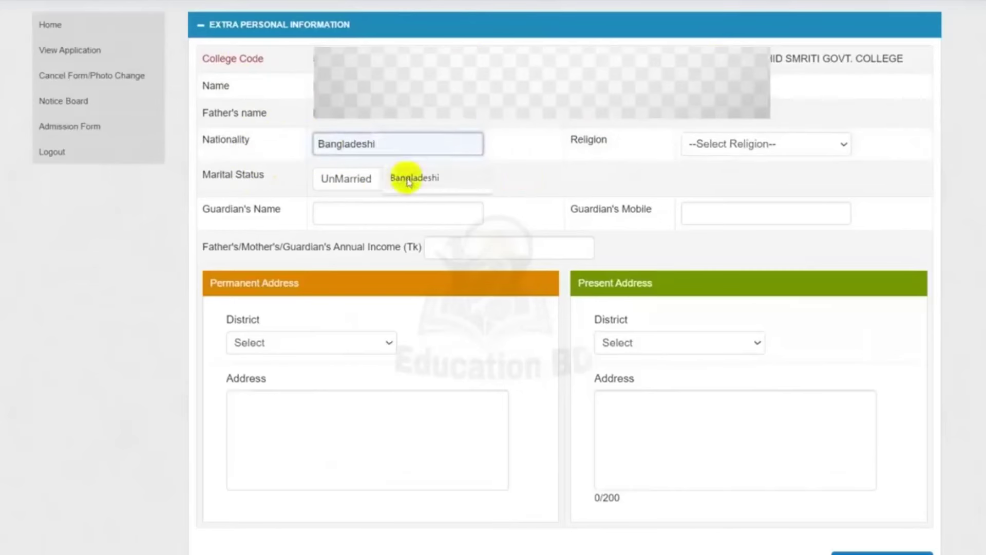
click(401, 174)
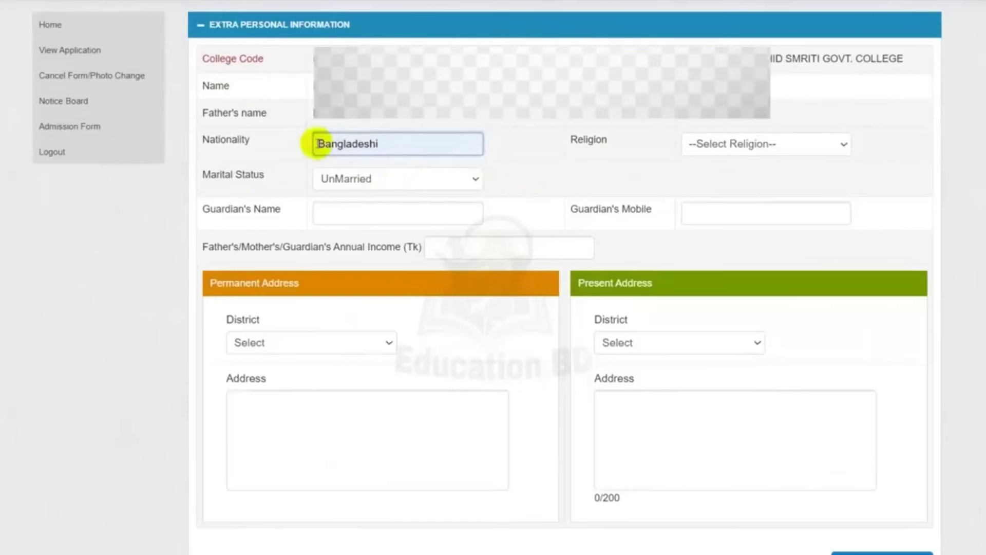
click(725, 146)
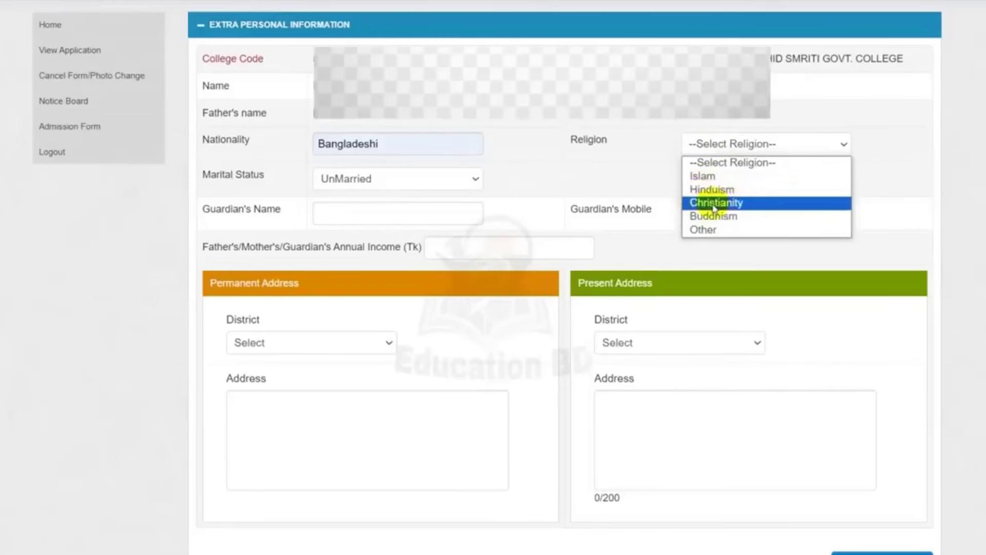
click(702, 176)
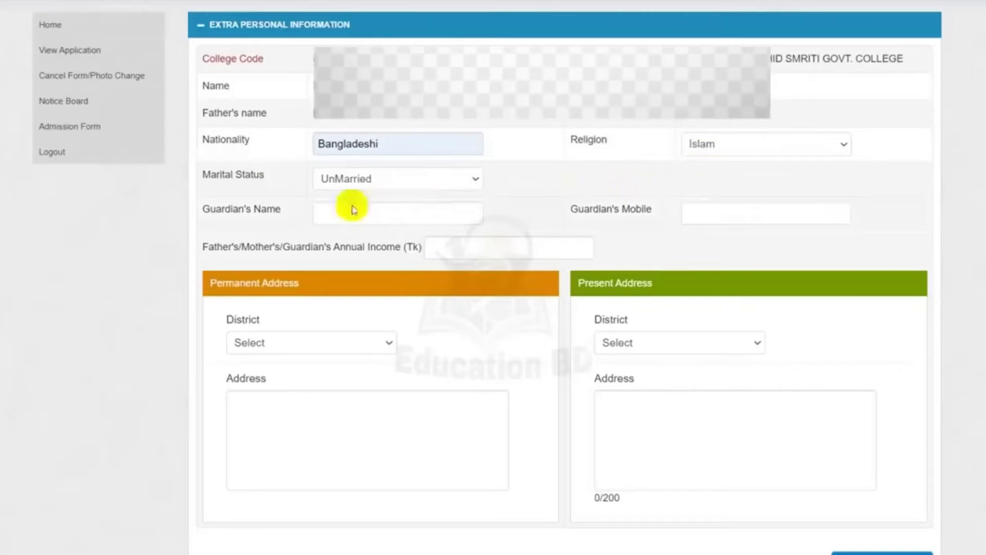
Step: Try the Married option for the marital status and set it back to UnMarried
click(352, 177)
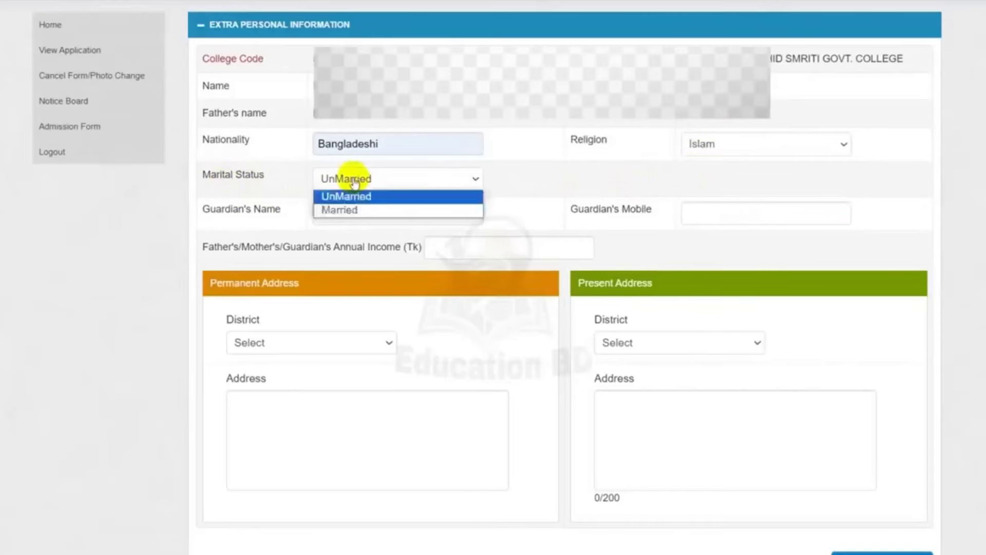
click(344, 211)
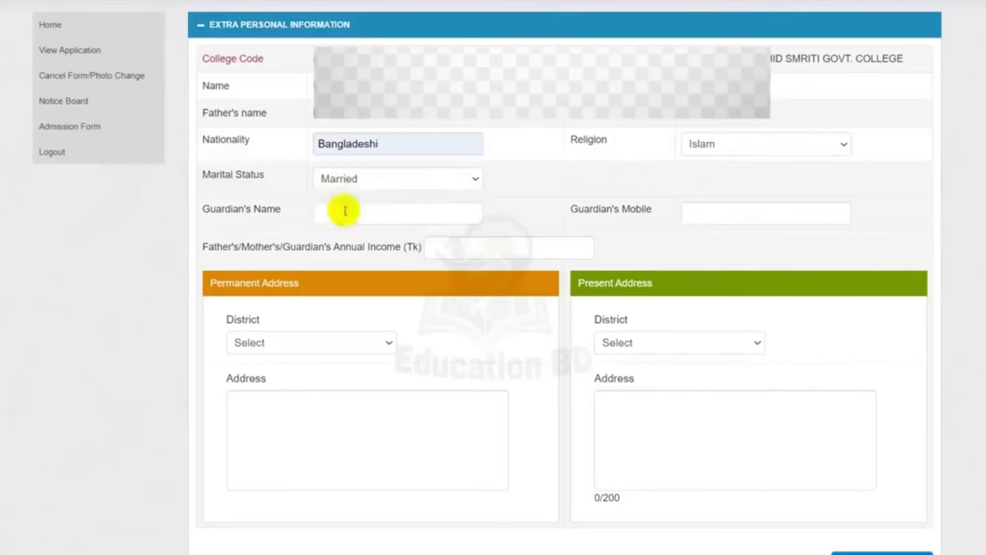
click(362, 179)
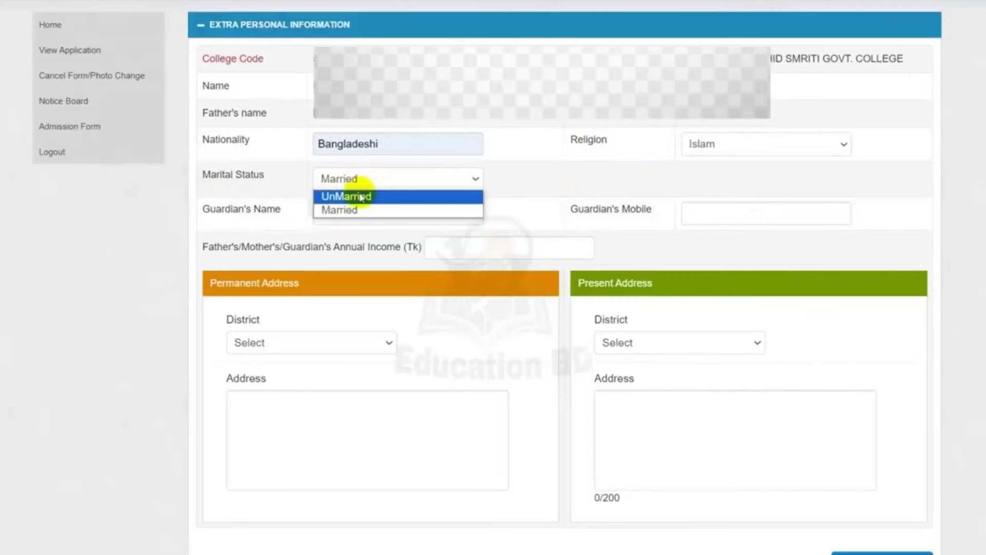
click(362, 197)
click(366, 181)
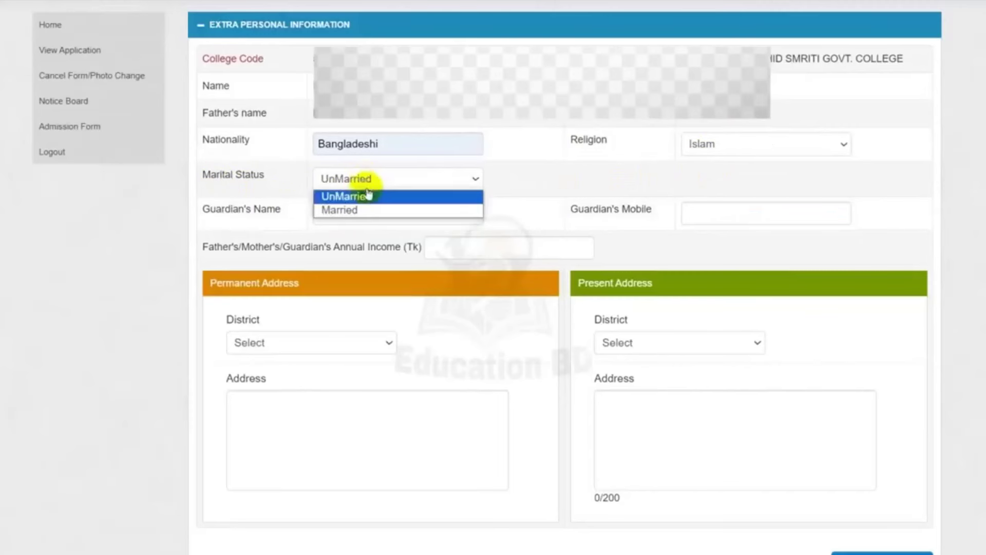
click(345, 197)
click(342, 182)
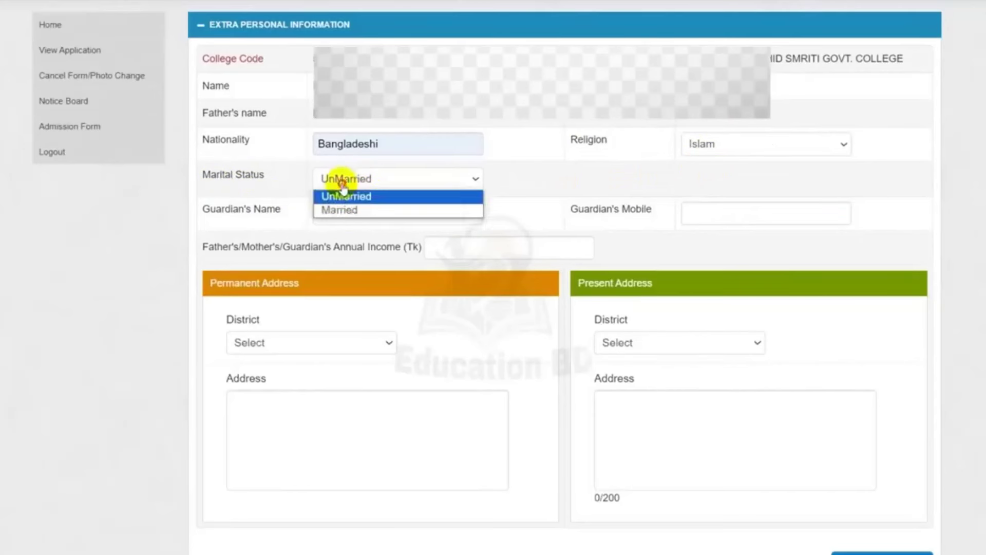
click(343, 210)
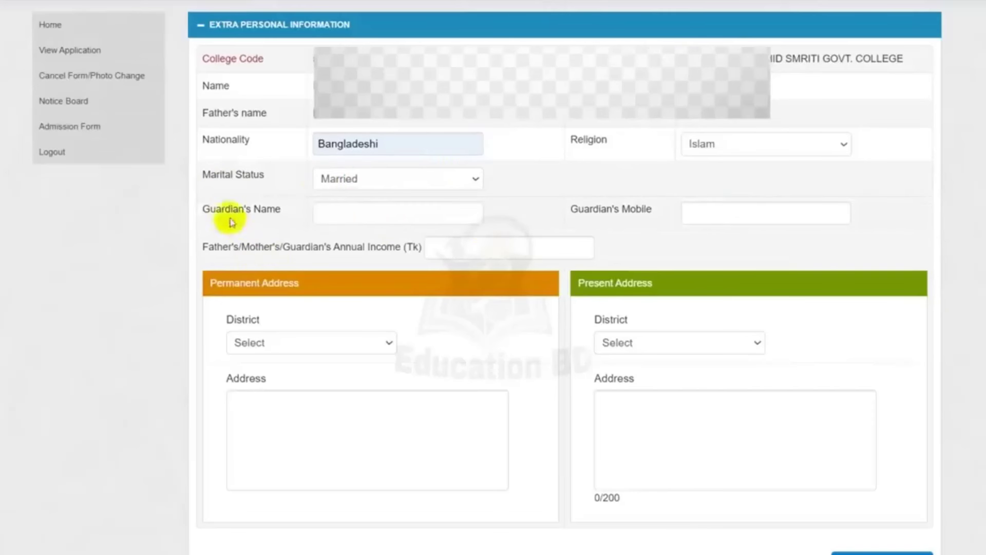
click(366, 174)
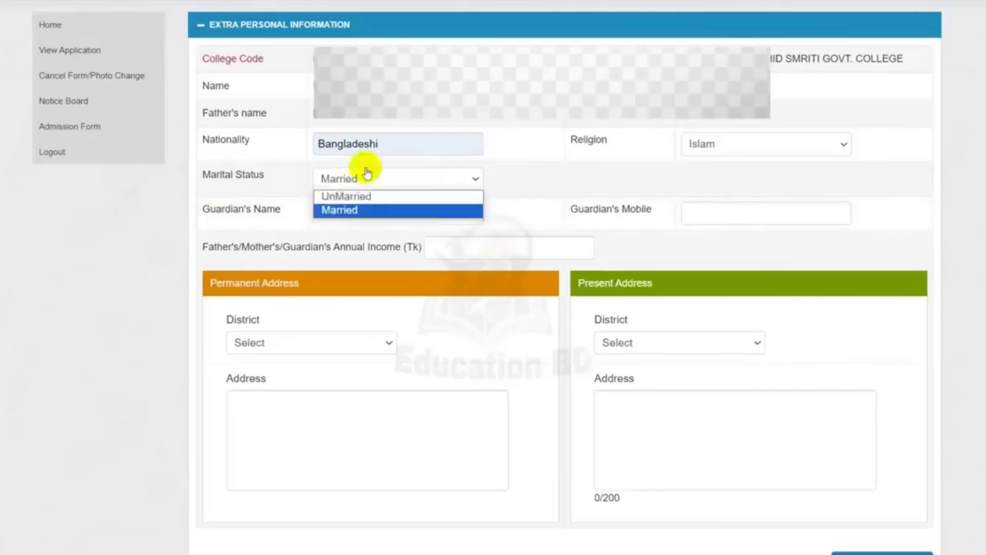
click(346, 196)
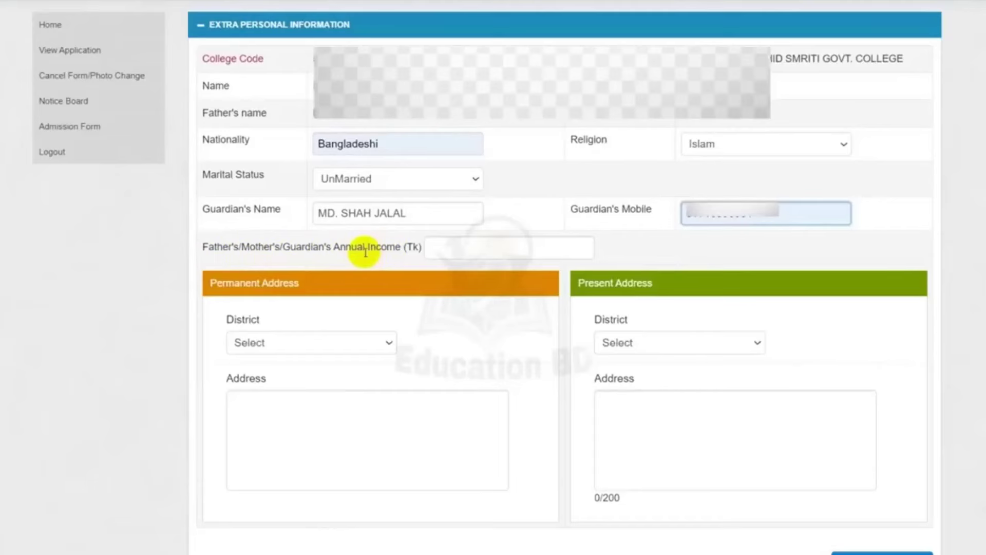
Step: Set the annual income to 1,20,000 Tk and enter placeholder Village, Union and Upazila lines as the permanent address
click(454, 247)
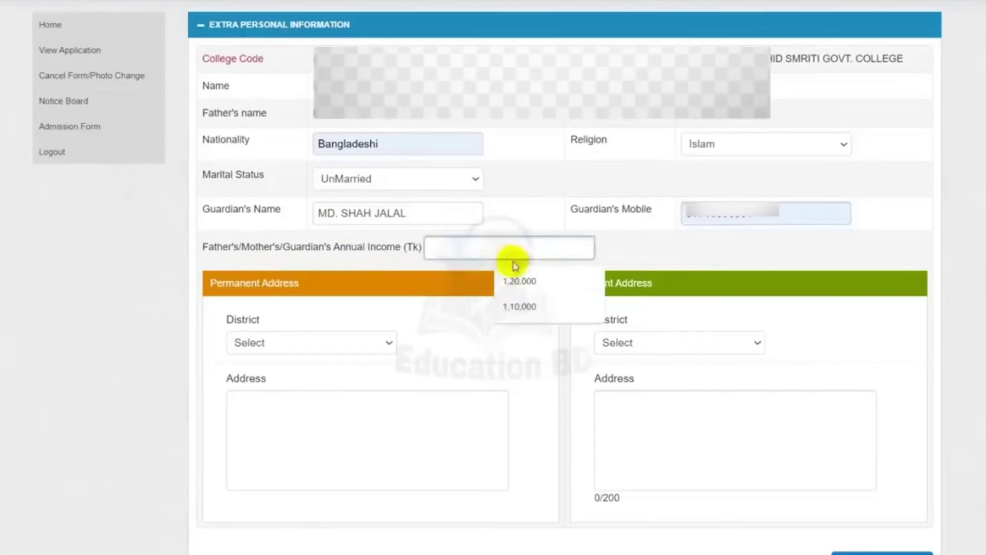
click(520, 281)
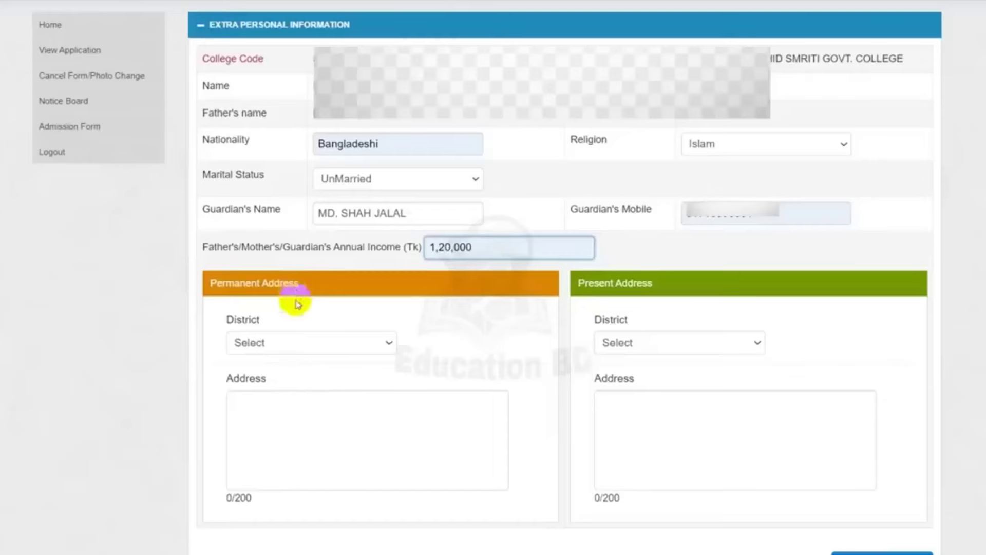
click(330, 346)
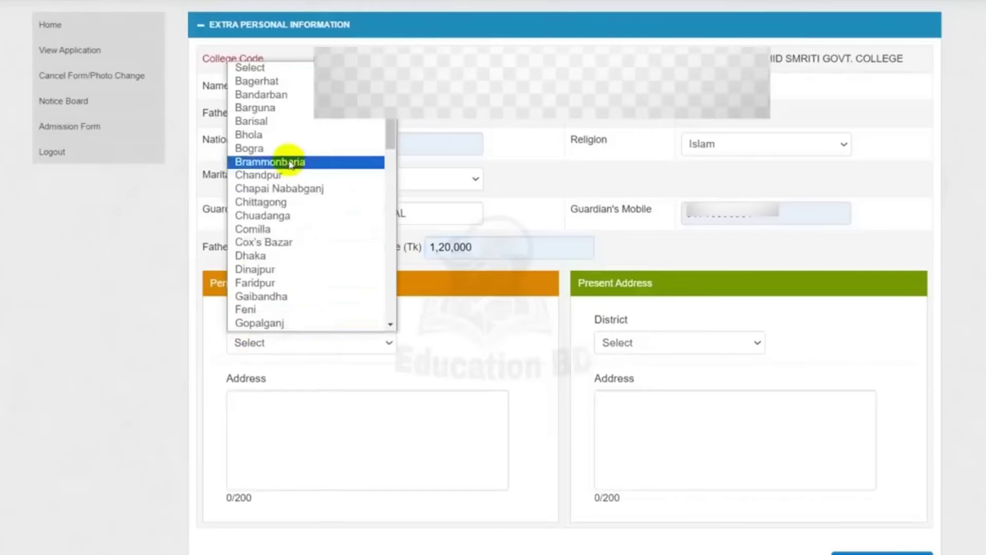
scroll(290, 164, down, 15)
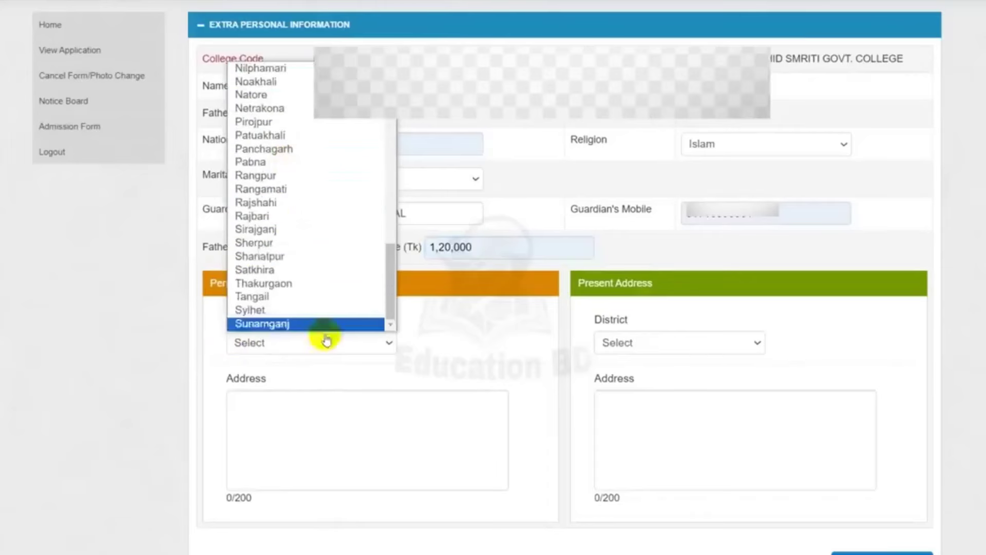
click(419, 322)
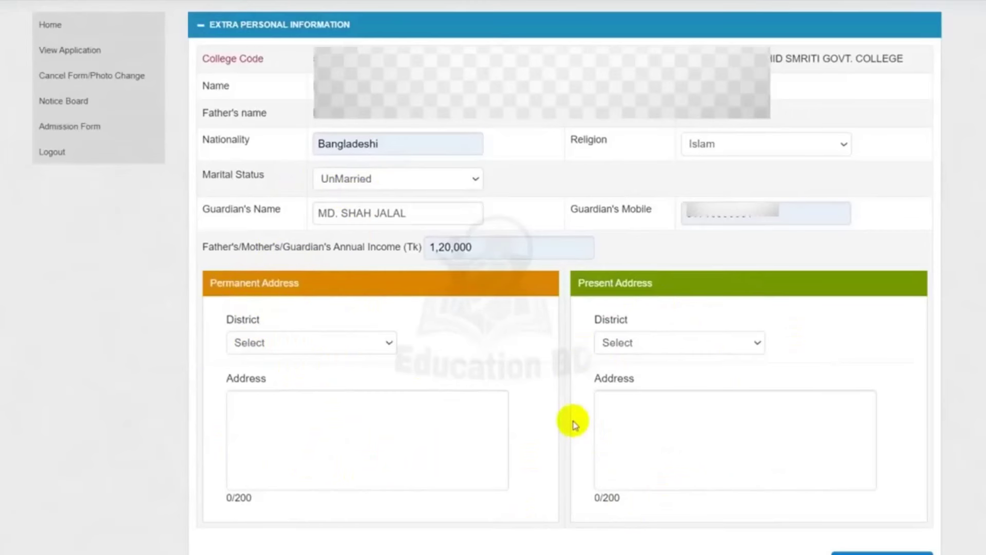
click(243, 400)
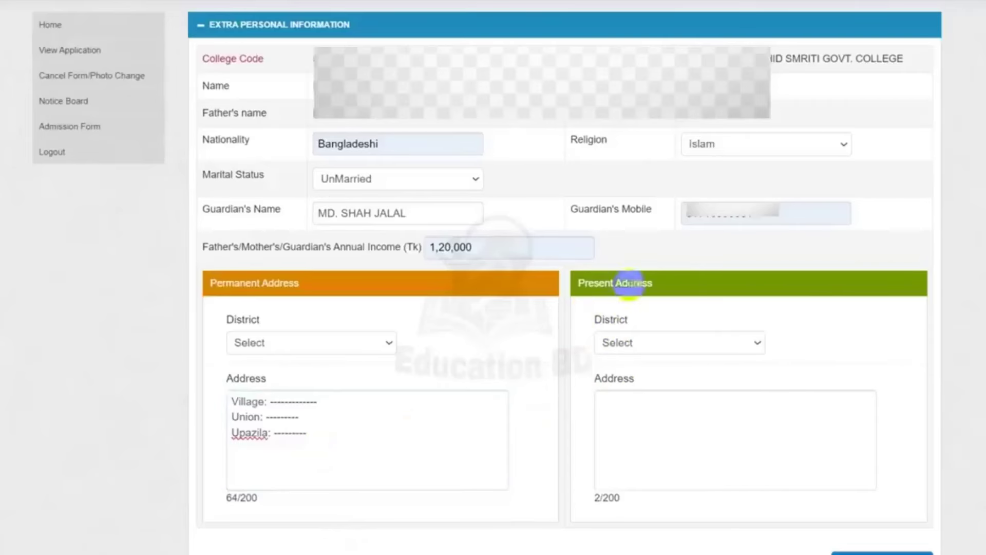
Step: Look through the present address districts and enter placeholder Village, Union and Upazila lines as the present address
click(615, 352)
scroll(661, 220, down, 12)
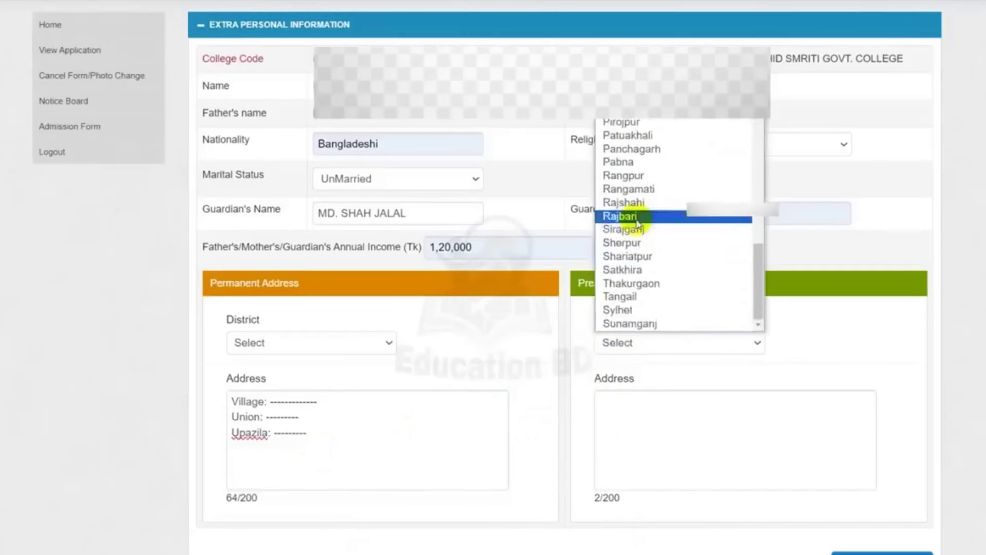
click(831, 327)
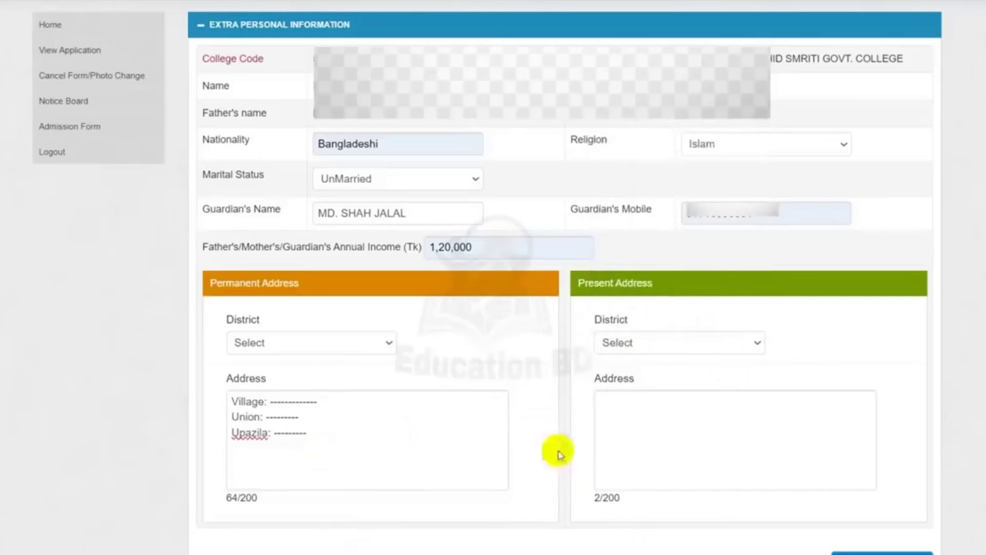
click(601, 401)
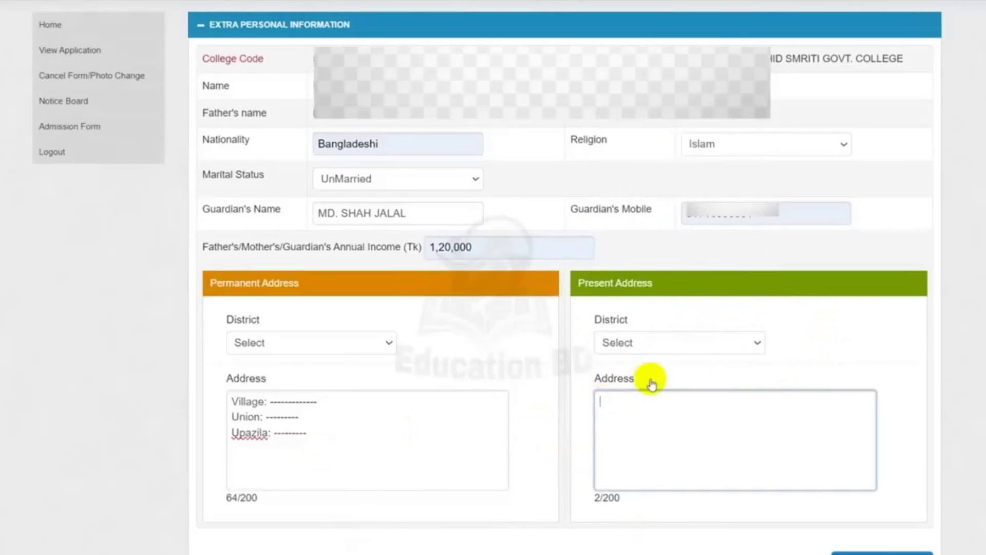
text(Village: -------------- Union: --------- Upazila: ---------)
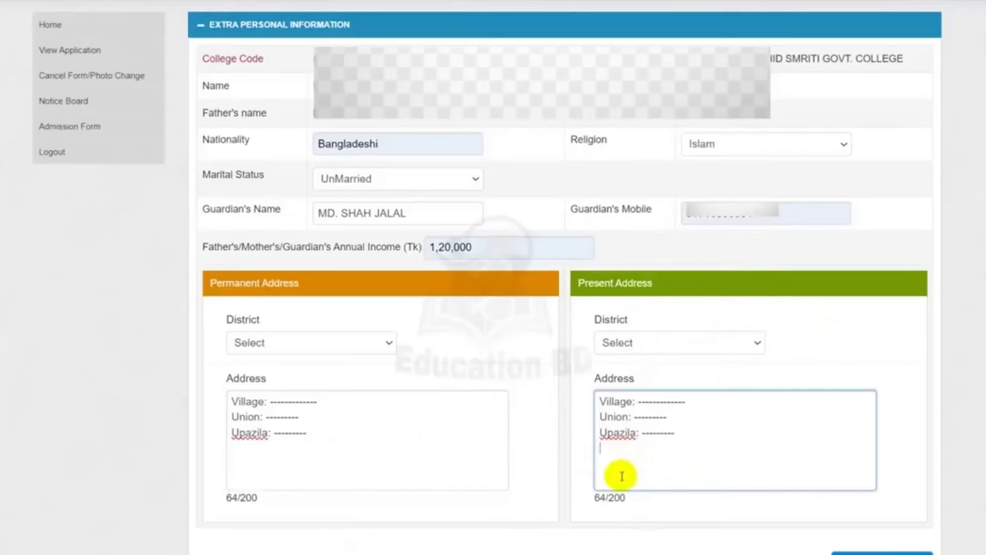
Step: Look over the sample student's copy of the Degree (Pass) admission form, including its personal and address sections
click(683, 538)
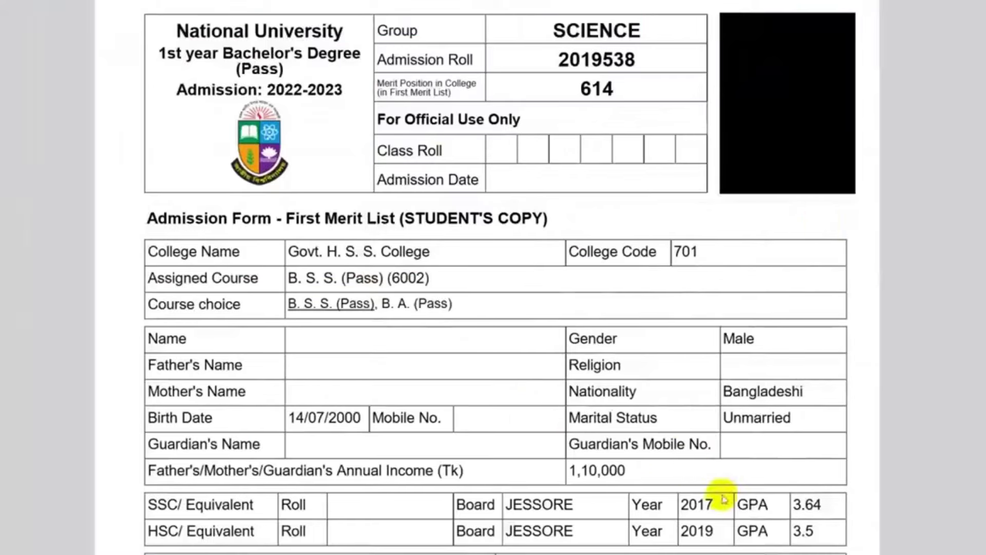
scroll(722, 499, down, 10)
scroll(687, 480, up, 8)
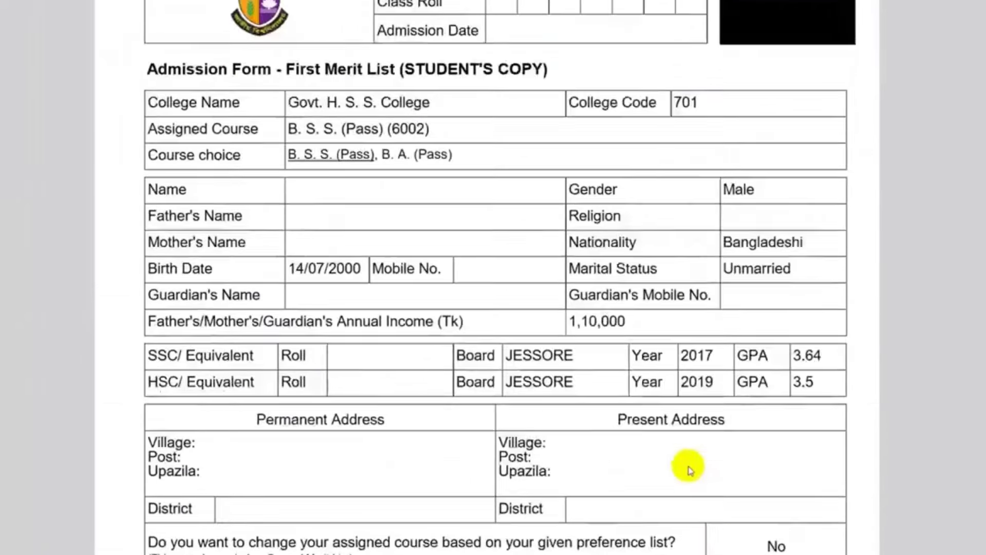
Step: Examine the student's copy of the admission form from its header to the declaration and the student, guardian, department head and principal signature lines
scroll(688, 470, up, 3)
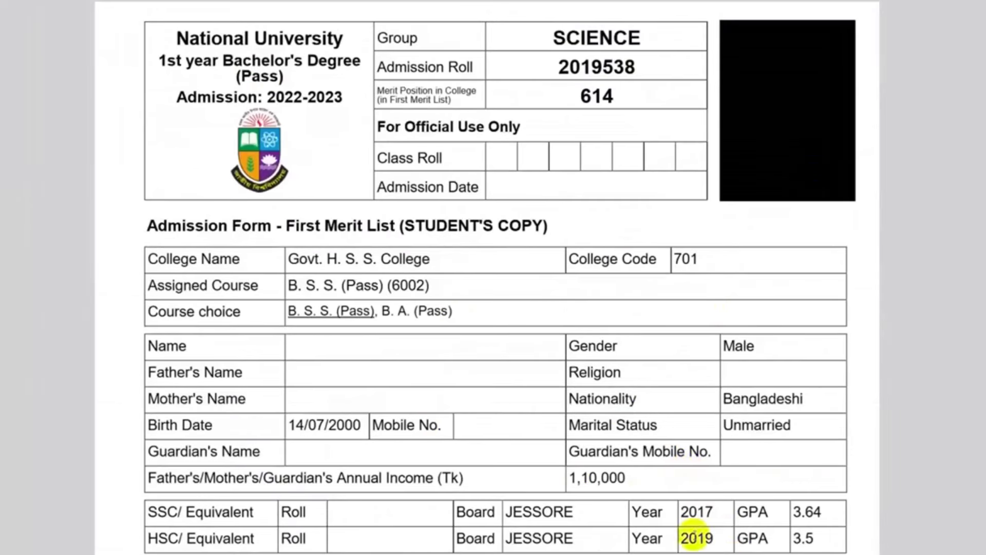
scroll(695, 538, down, 3)
scroll(685, 447, down, 1)
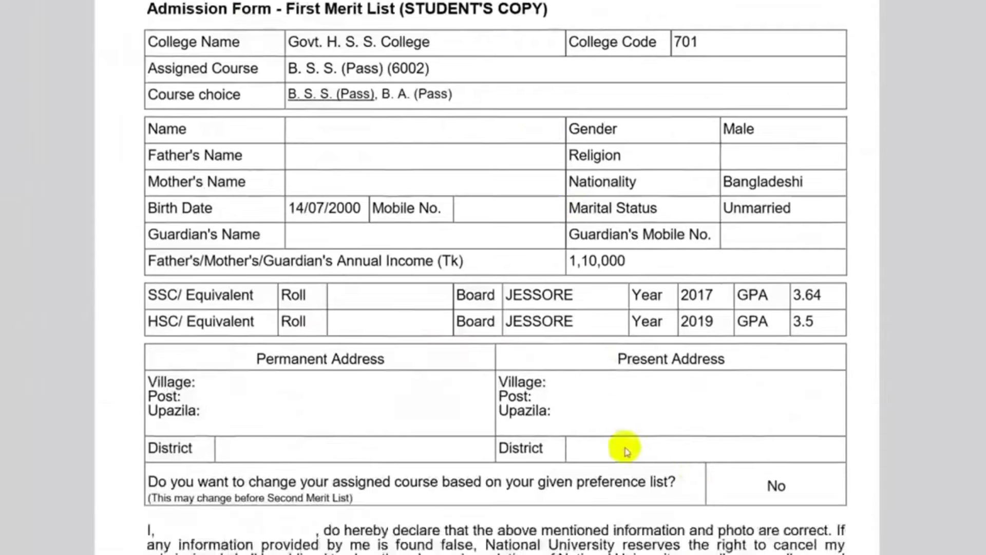
scroll(624, 434, up, 4)
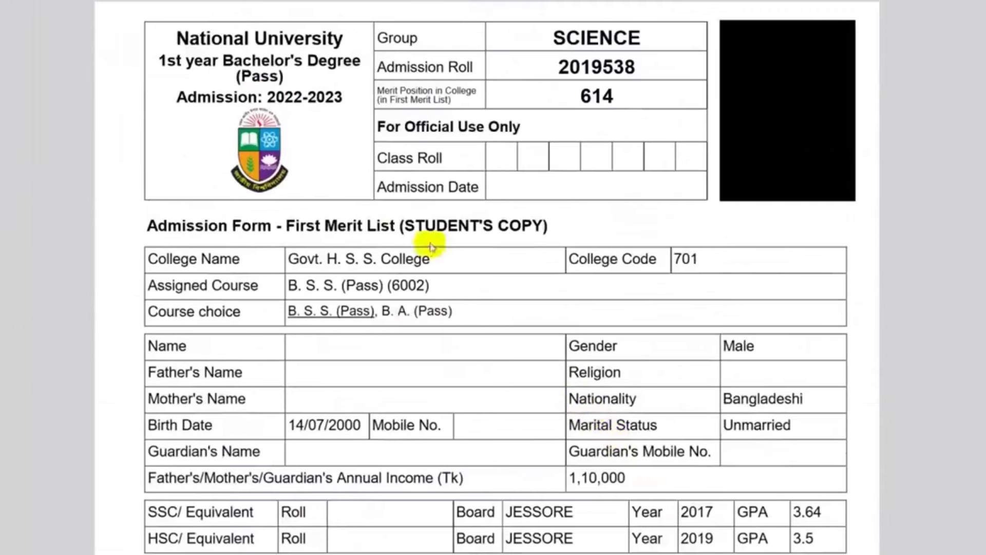
scroll(588, 319, down, 10)
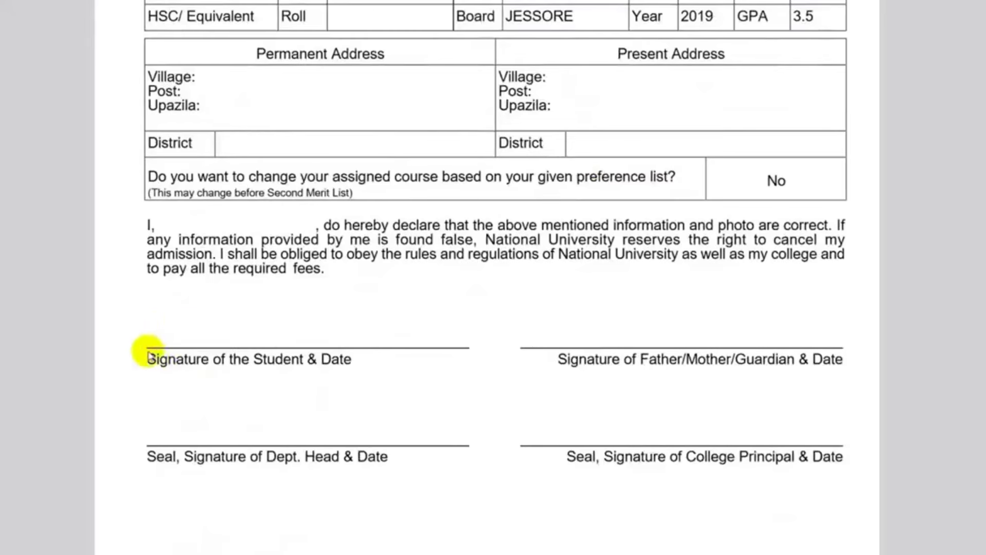
mouse_move(558, 360)
mouse_down()
mouse_move(714, 373)
mouse_move(846, 363)
mouse_up()
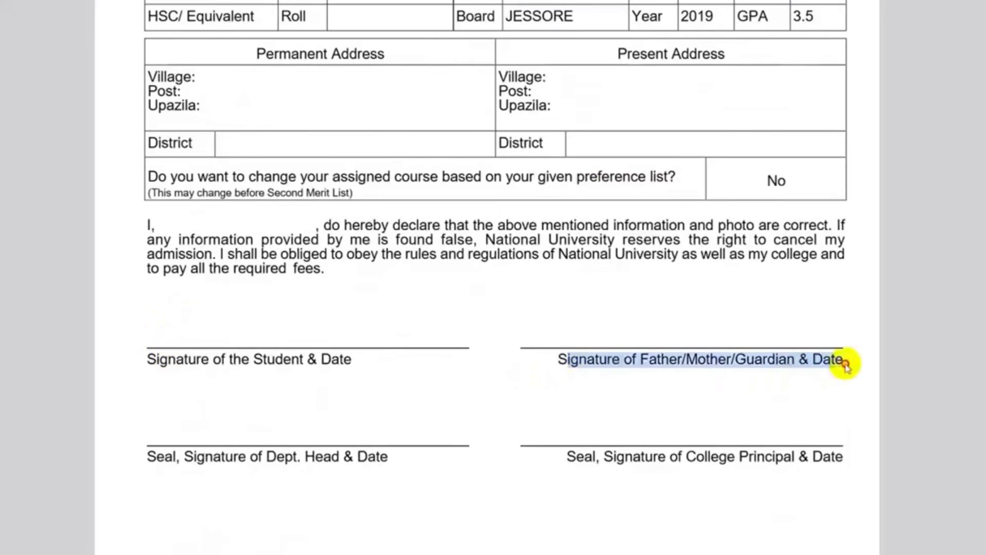
click(615, 315)
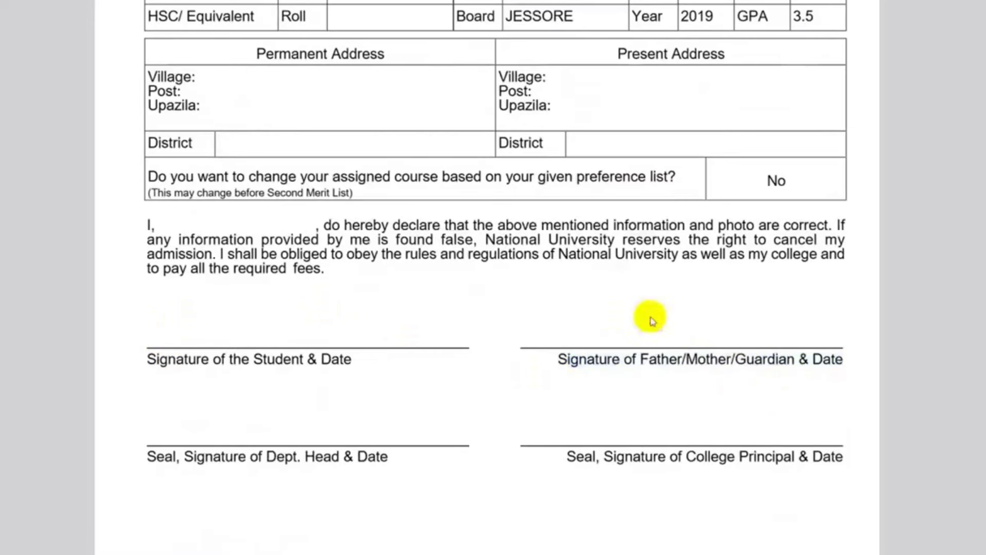
scroll(726, 322, up, 9)
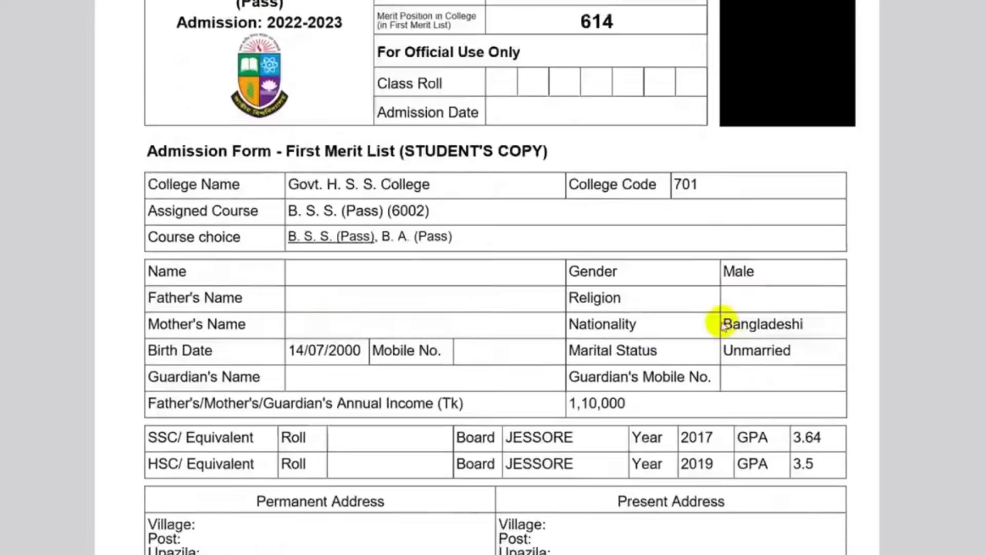
scroll(722, 324, up, 2)
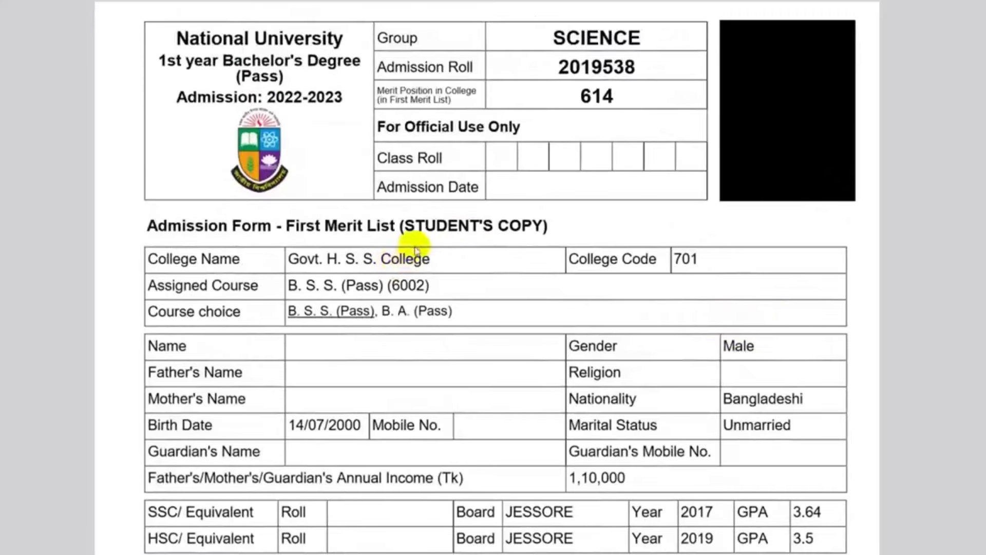
scroll(637, 344, down, 10)
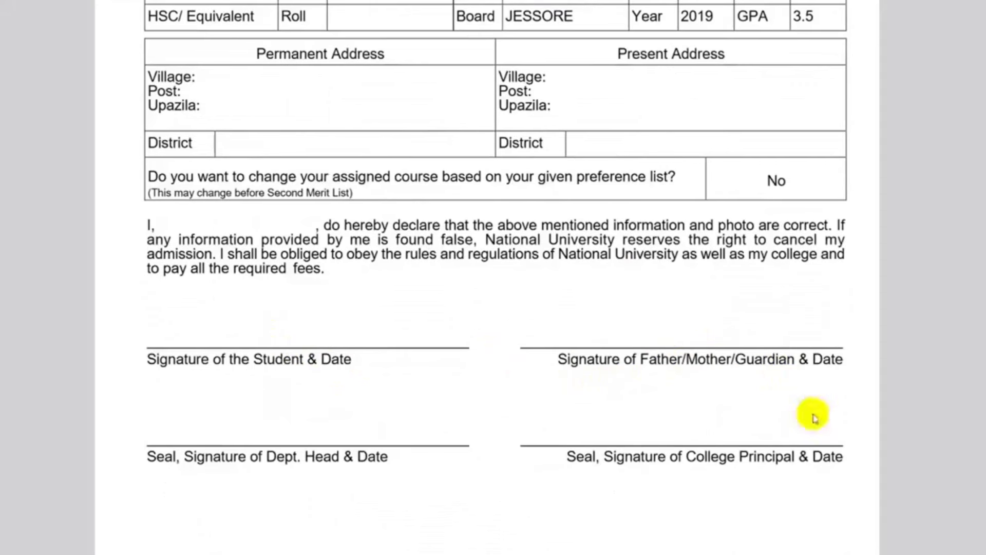
Step: Look over the college copy of the admission form down to its declaration and signature lines
scroll(744, 425, down, 6)
scroll(742, 422, down, 6)
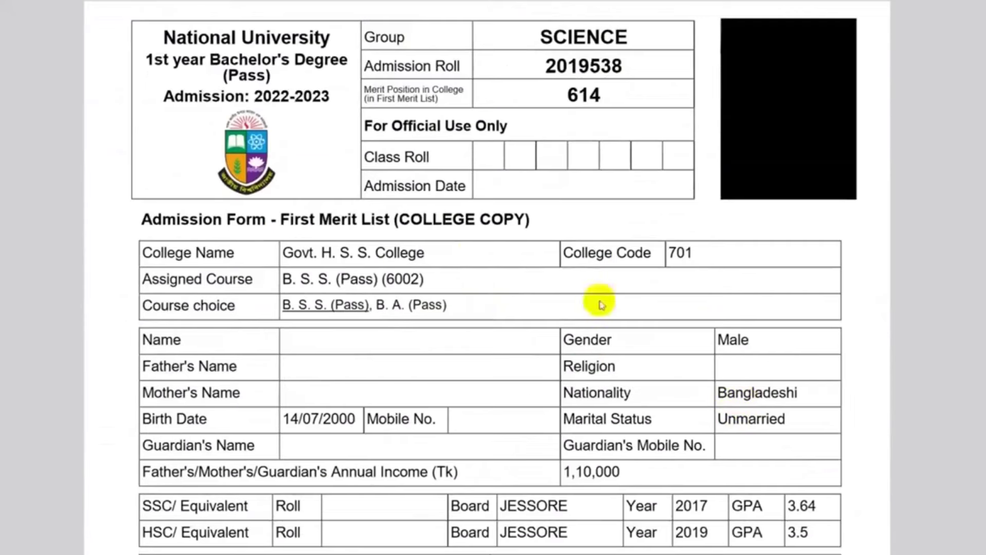
scroll(480, 293, down, 6)
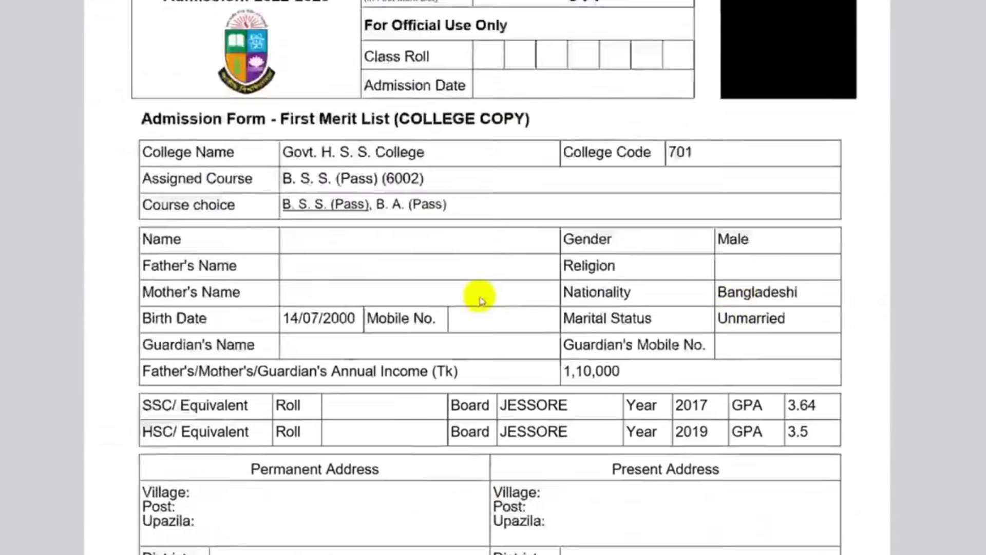
scroll(480, 300, down, 6)
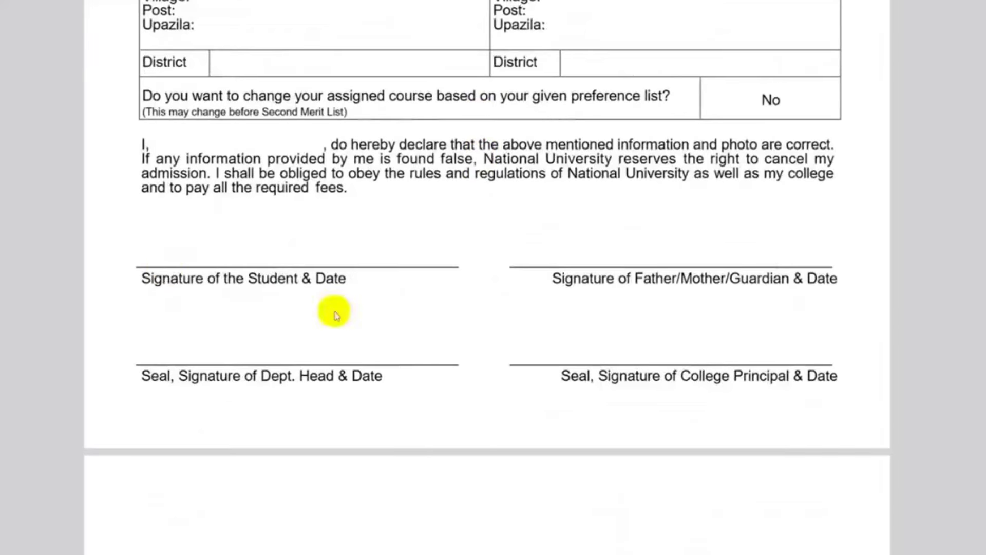